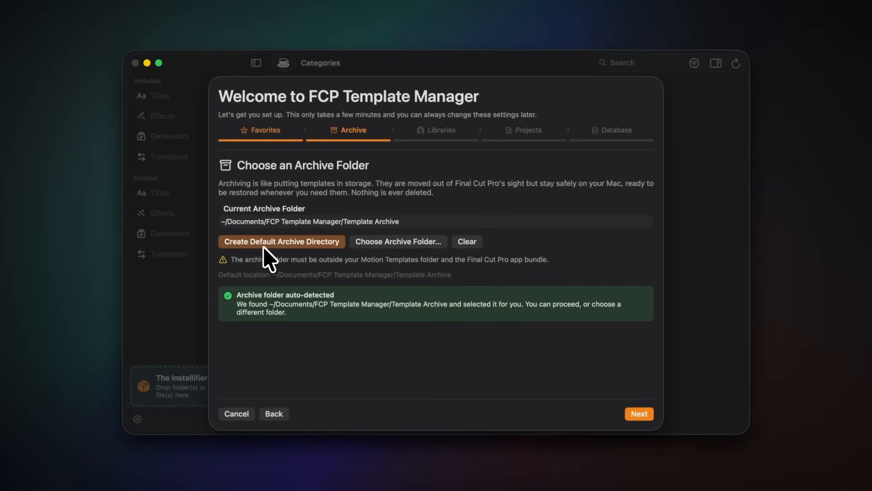
# - Accept the detected Template Archive folder and add the Tutorials Dropbox folder as a library scan folder
pyautogui.click(647, 413)
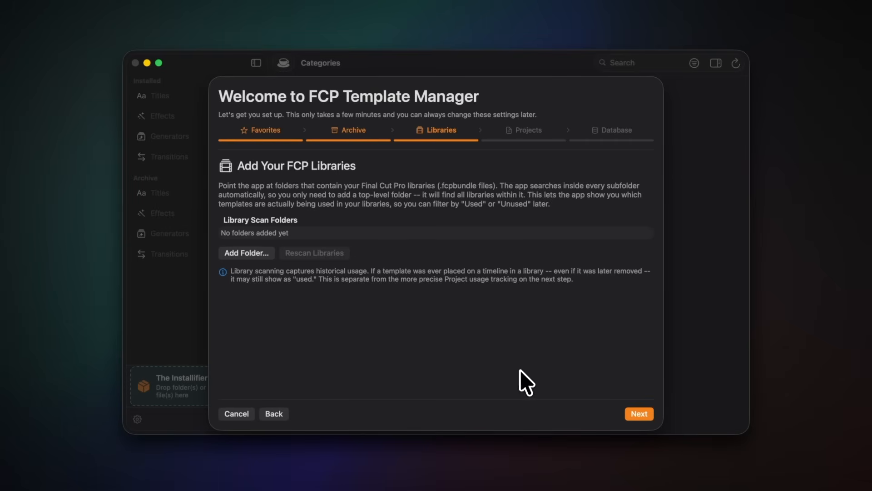
pyautogui.click(241, 253)
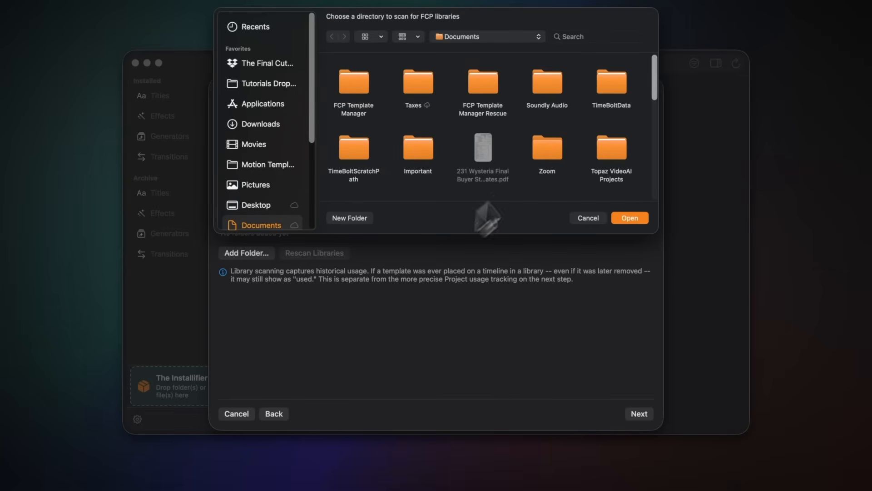
pyautogui.click(261, 83)
pyautogui.click(629, 218)
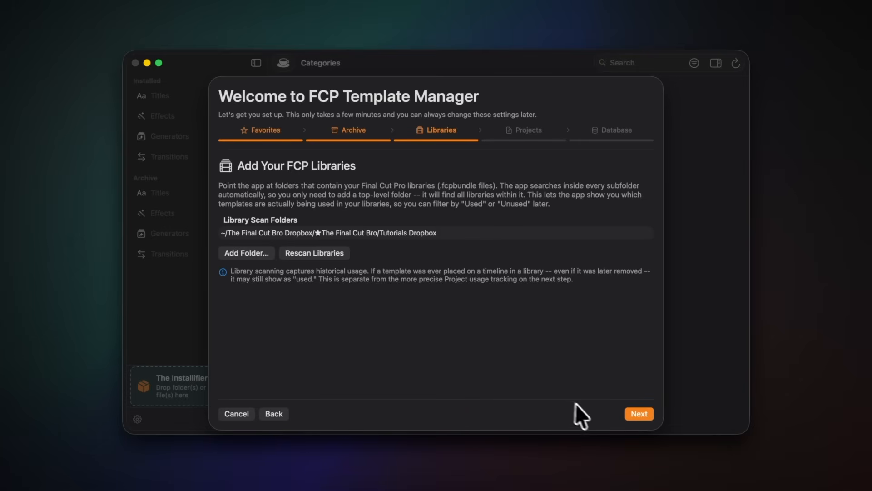
pyautogui.click(638, 414)
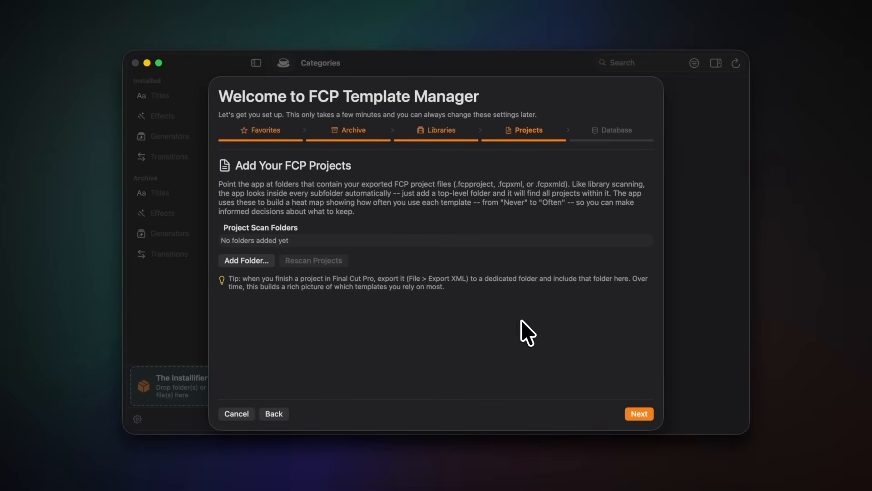
# - Add a folder of exported Final Cut Pro projects as a project scan folder
pyautogui.click(233, 263)
pyautogui.click(623, 222)
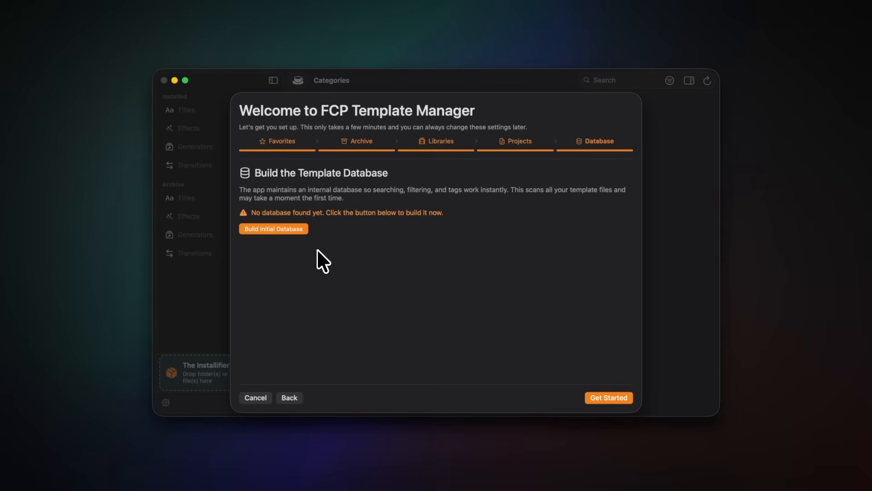
# - Build the initial template database and finish the setup assistant
pyautogui.click(279, 228)
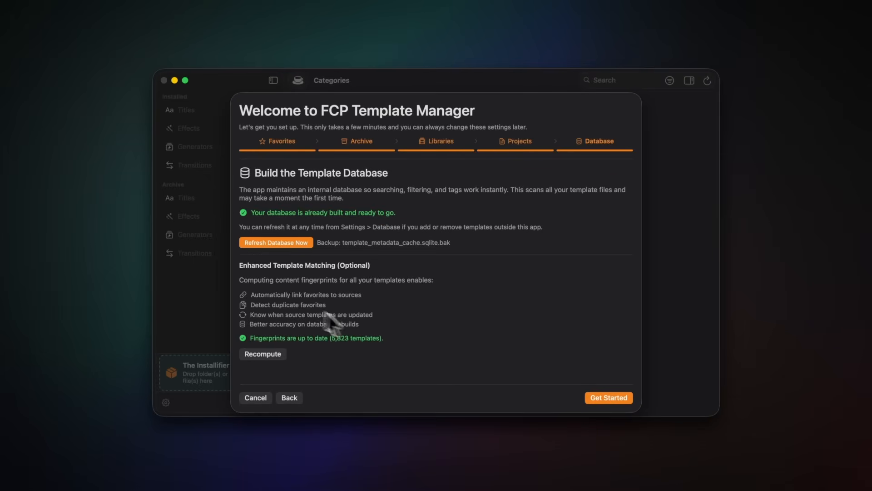
pyautogui.click(621, 398)
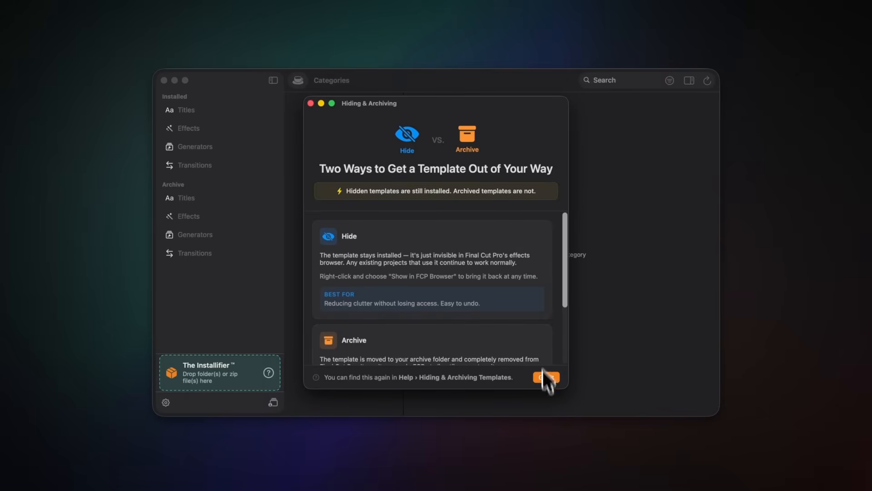
# - Dismiss the Hiding & Archiving guide and show the 360° category of the installed titles
pyautogui.moveTo(515, 105); pyautogui.dragTo(514, 18)
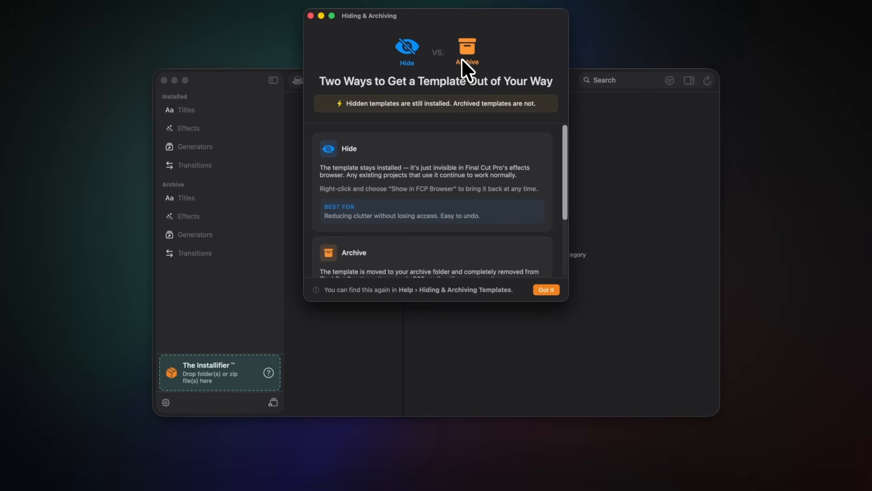
pyautogui.click(547, 290)
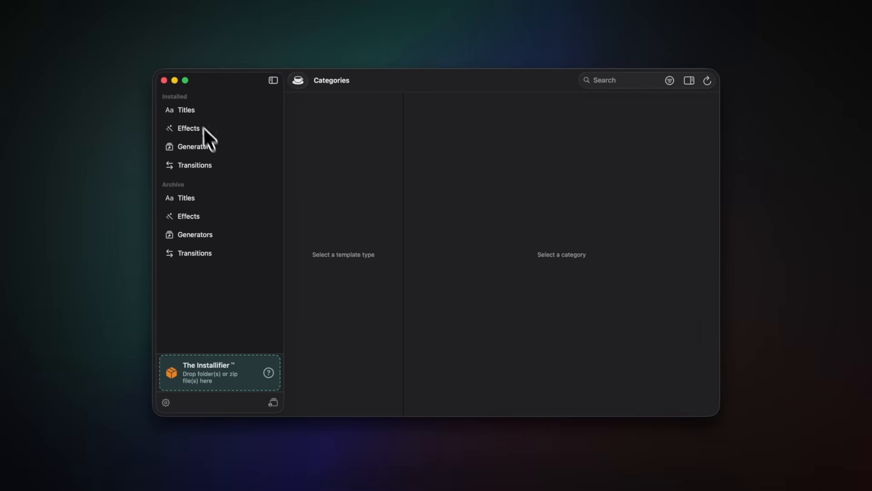
pyautogui.click(195, 111)
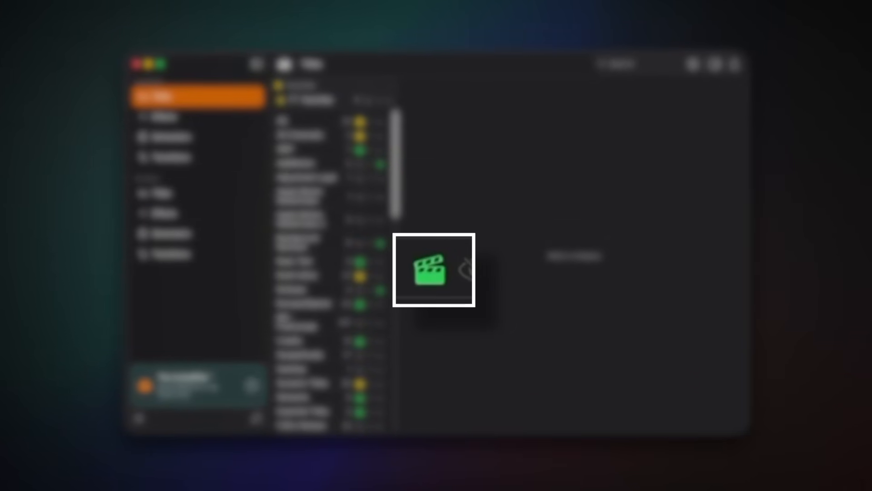
pyautogui.click(312, 151)
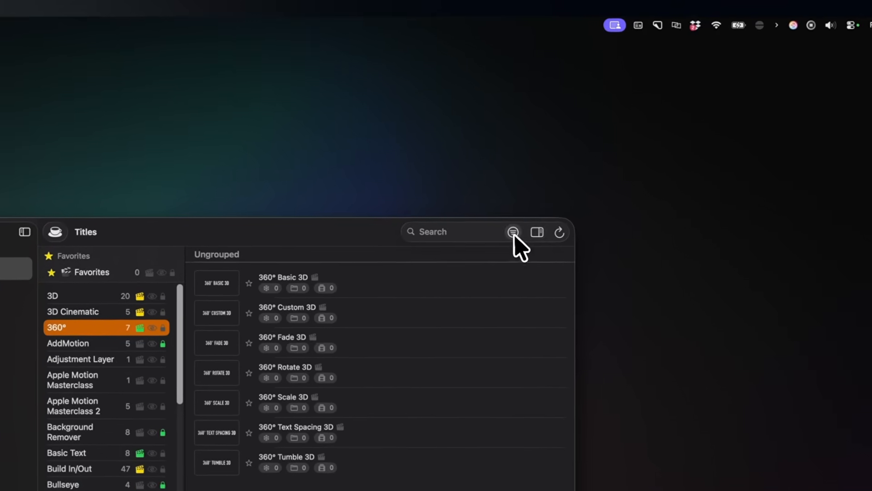
# - Filter the templates to exclude the built-in ones
pyautogui.click(514, 234)
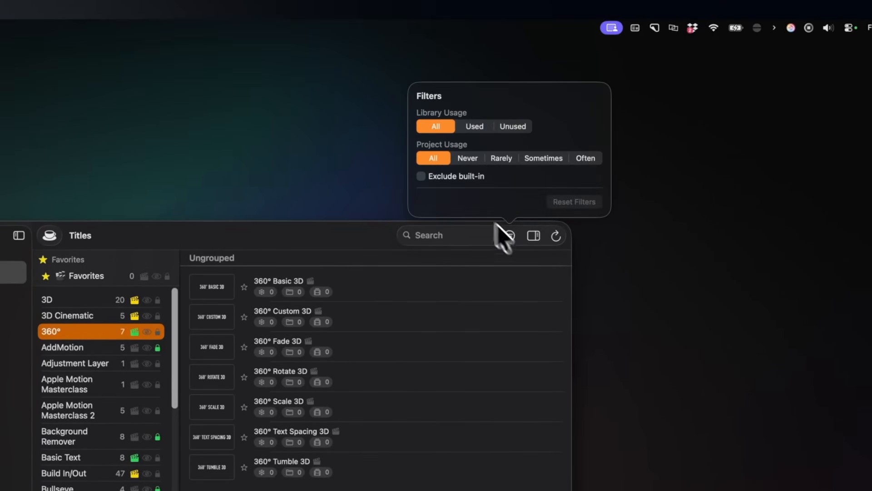
pyautogui.click(426, 173)
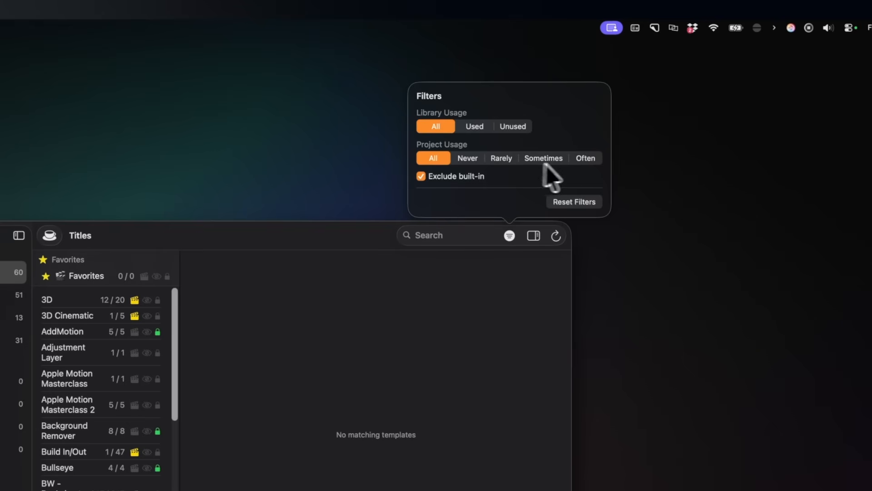
pyautogui.click(398, 308)
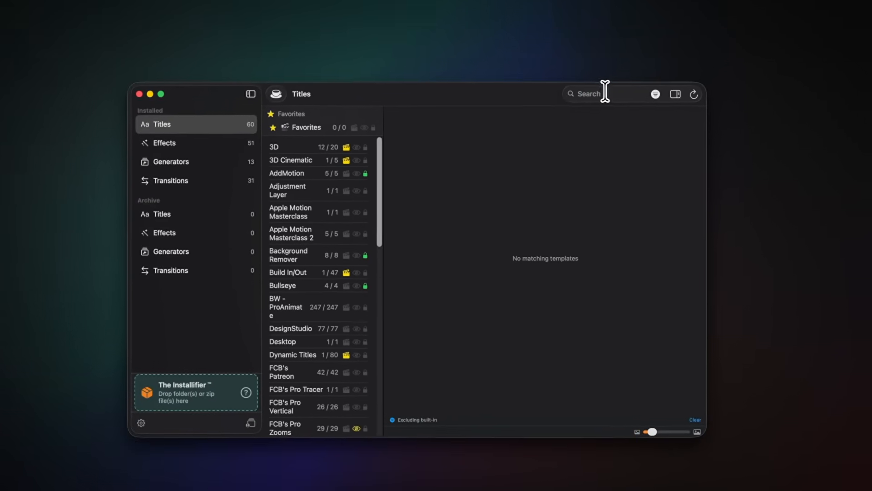
# - Search the titles for "fcb" and open the FCB's Pro Zooms category
pyautogui.click(446, 235)
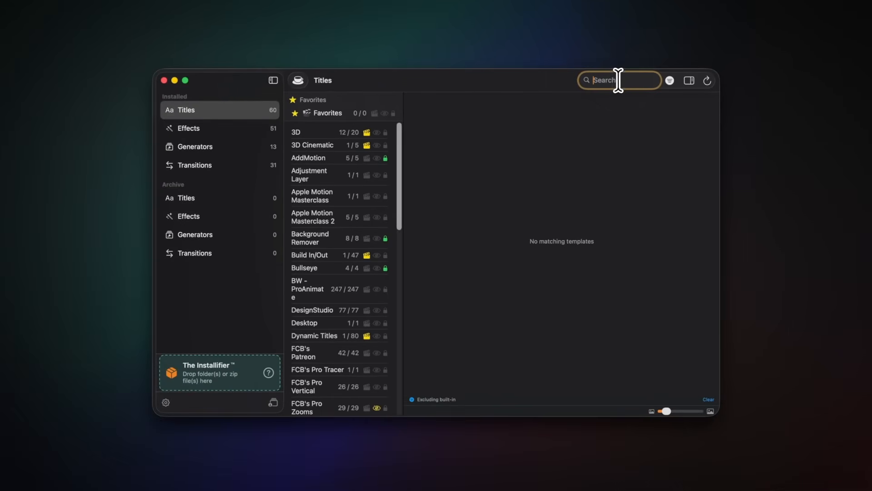
pyautogui.write('fcb')
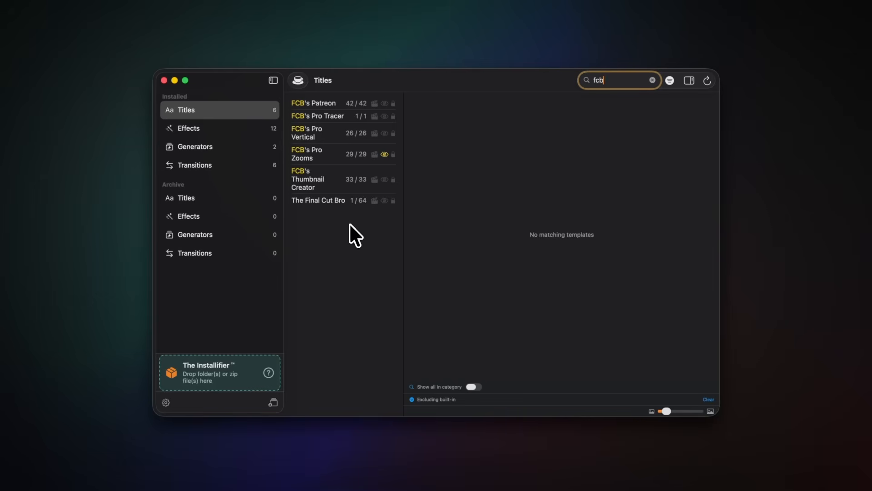
pyautogui.click(323, 157)
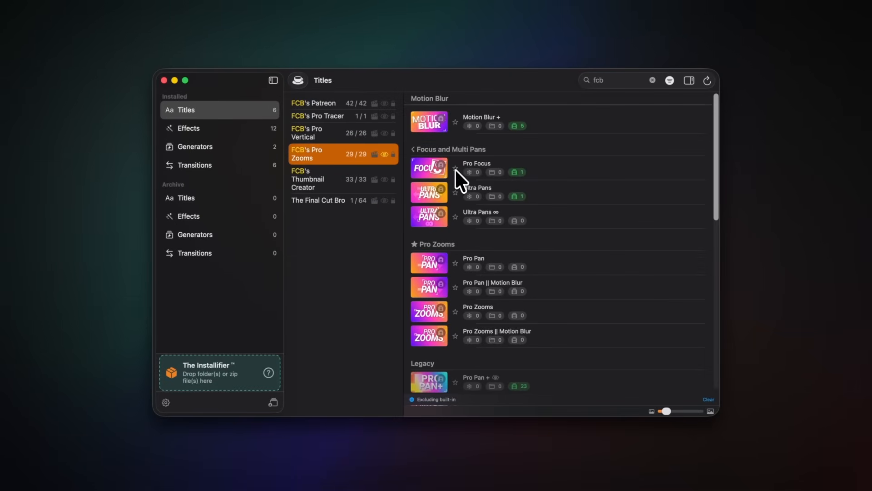
# - Copy the Pro Focus title to Favorites and acknowledge the copy
pyautogui.click(455, 168)
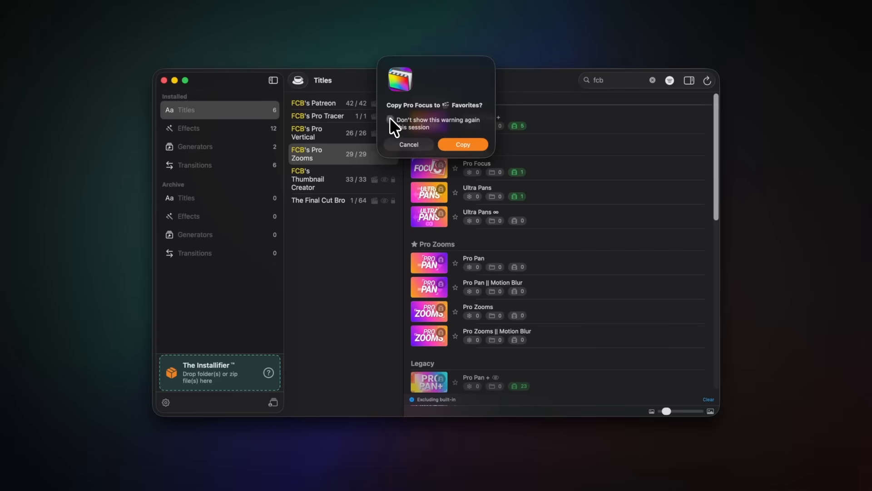
pyautogui.click(472, 143)
pyautogui.click(465, 261)
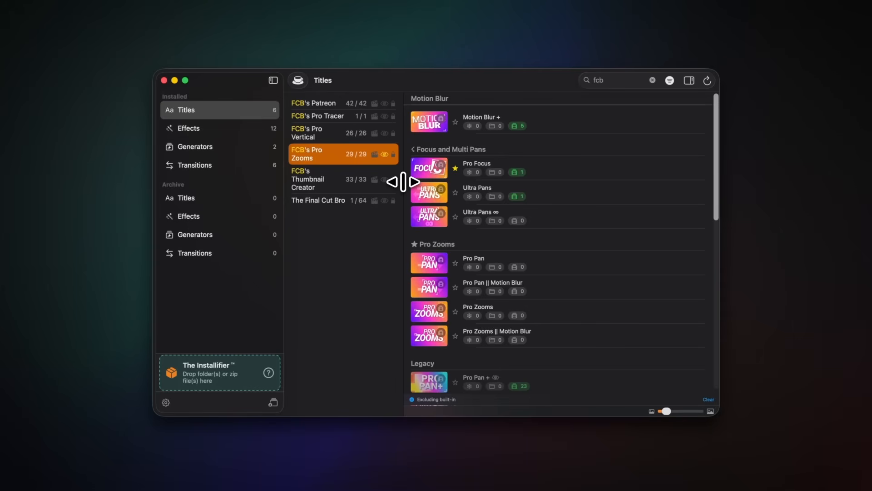
# - Copy the ZoomRig and ZoomRig ∞ titles from the ZoomRig | 4.1 group to Favorites
pyautogui.scroll(-10, 460, 246)
pyautogui.scroll(3, 461, 264)
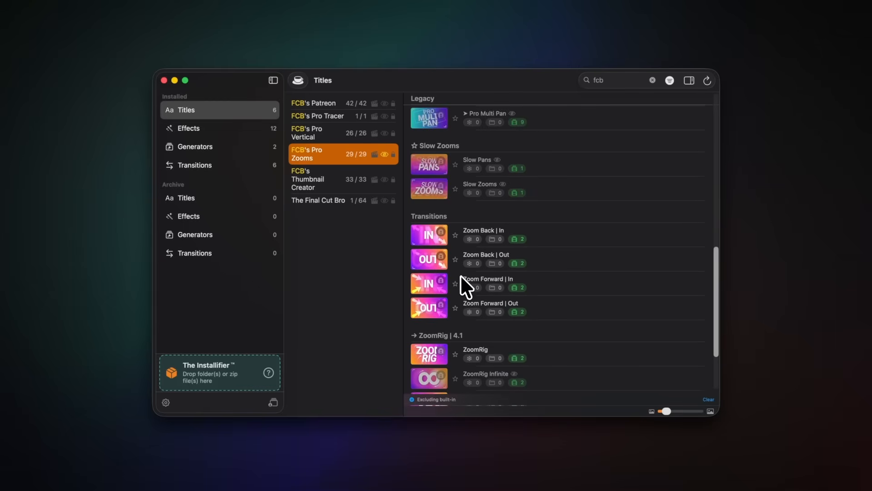
pyautogui.scroll(-1, 459, 309)
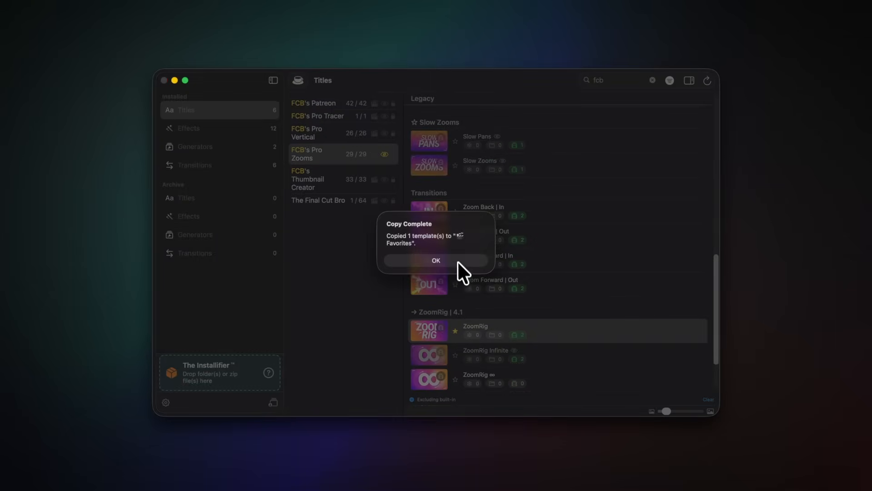
pyautogui.click(457, 262)
pyautogui.click(455, 379)
pyautogui.click(444, 261)
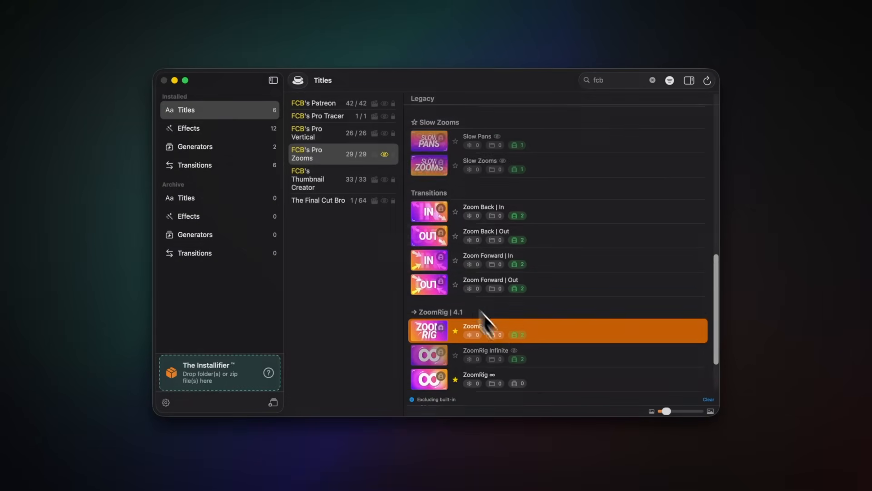
# - Clear the template search and show the Favorites category of the installed titles
pyautogui.scroll(-3, 533, 369)
pyautogui.scroll(10, 561, 254)
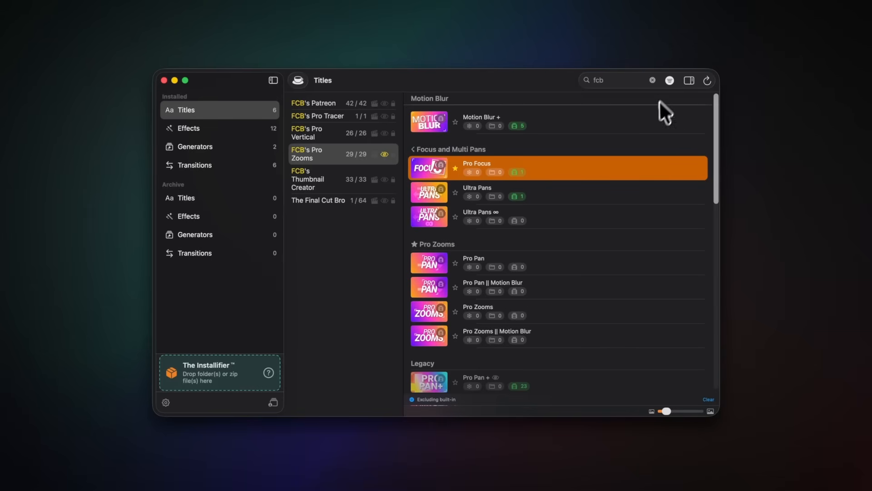
pyautogui.click(652, 80)
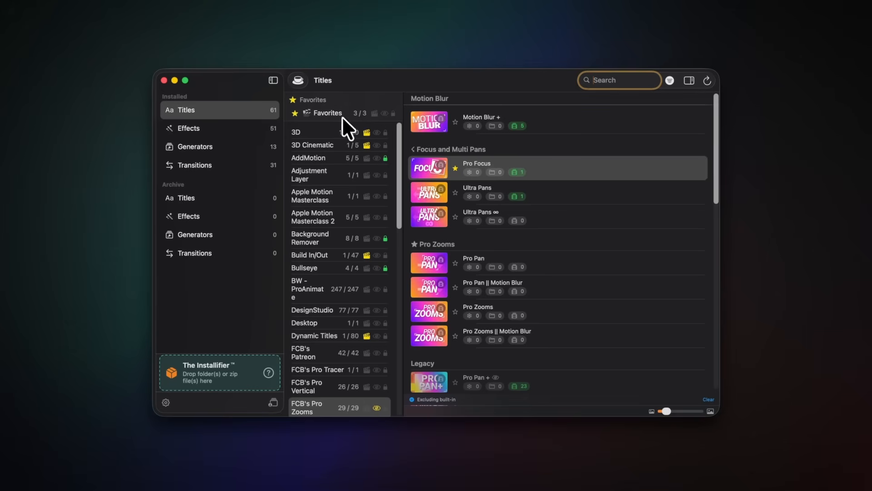
pyautogui.click(341, 114)
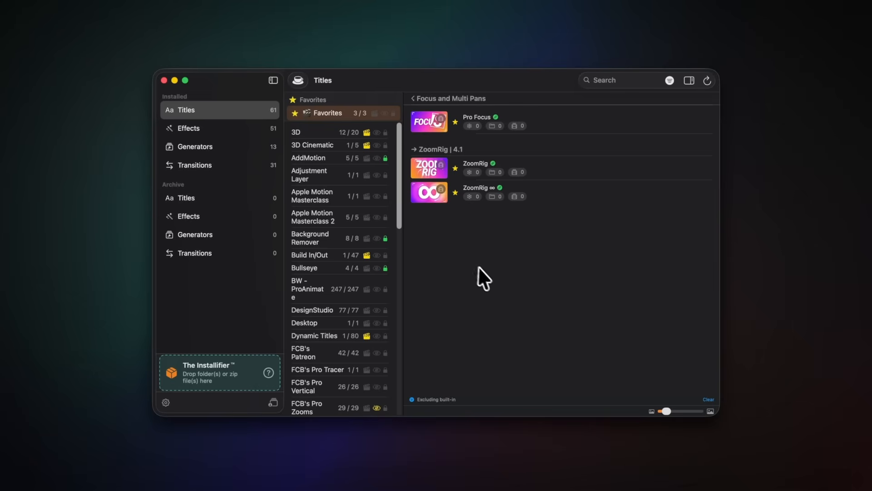
# - Assign the custom theme "Subscribe" to the ZoomRig title in Favorites
pyautogui.rightClick(459, 162)
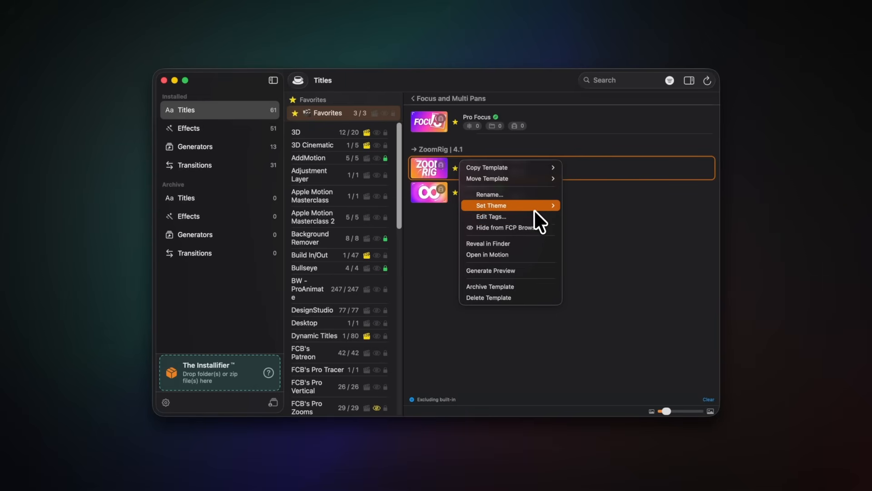
pyautogui.moveTo(522, 207)
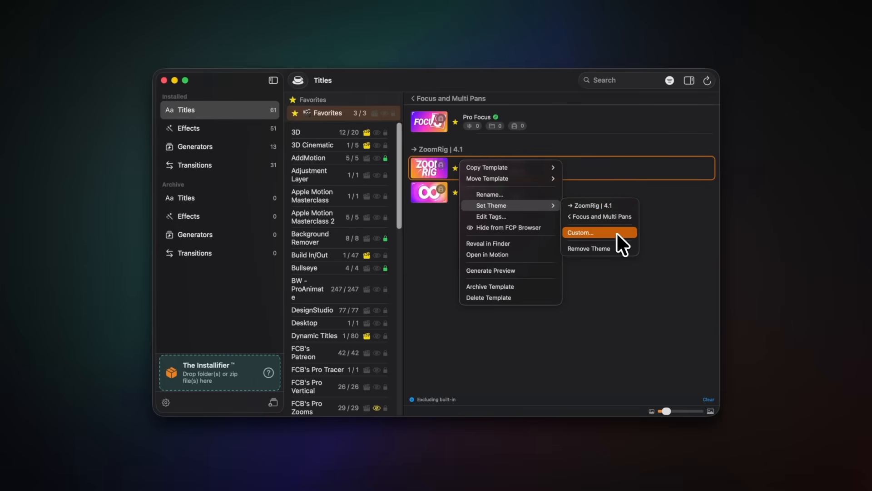
pyautogui.click(594, 233)
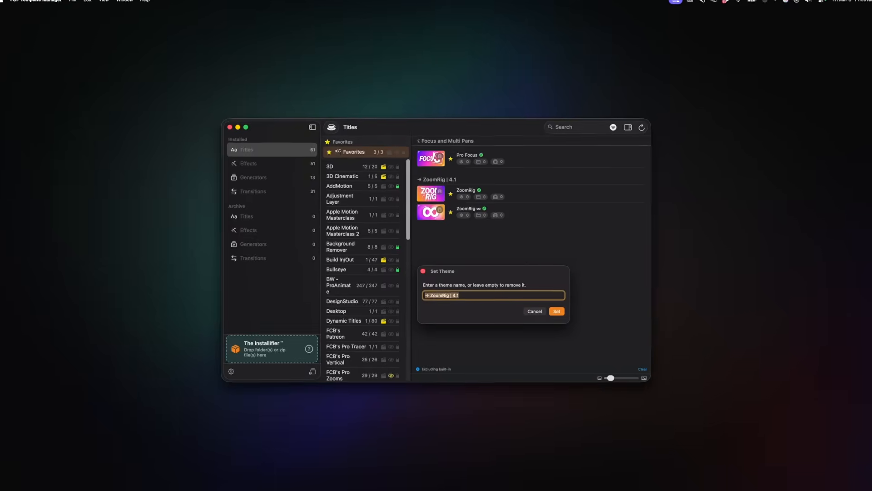
pyautogui.write('scribe')
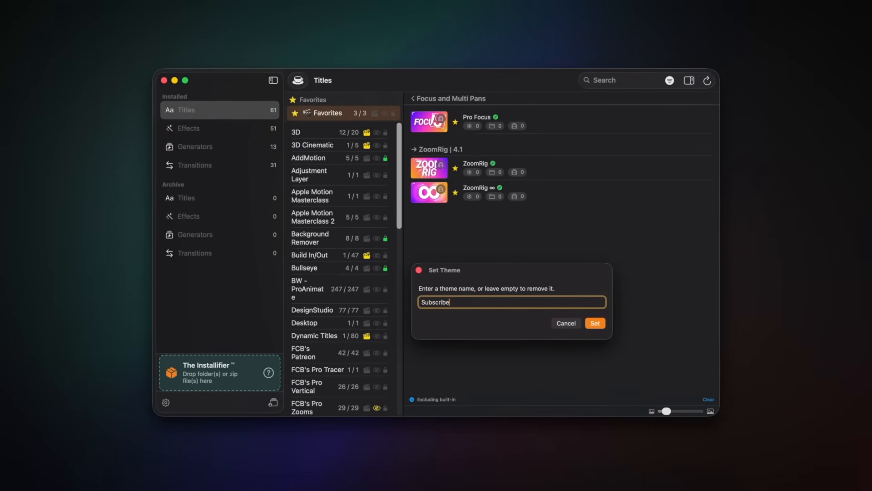
pyautogui.press('Return')
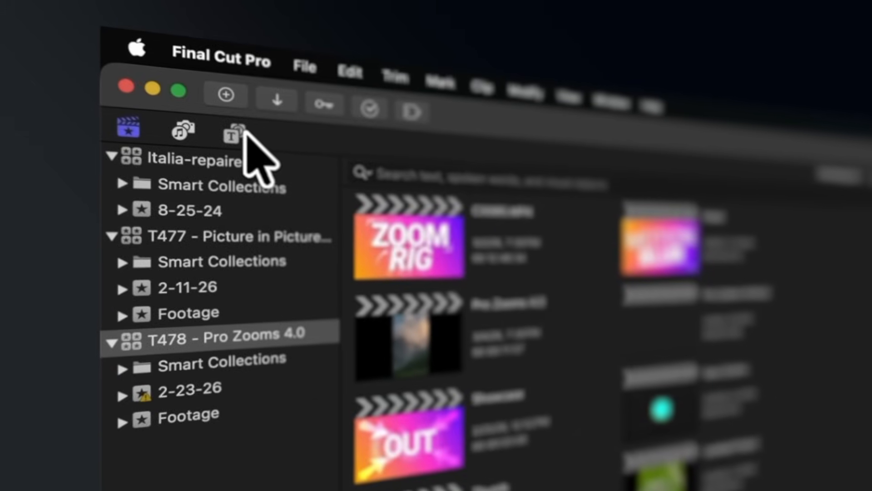
# - In Final Cut Pro, show the Favorites category of the titles browser and look through the categories down to FCB's Pro Zooms
pyautogui.click(211, 121)
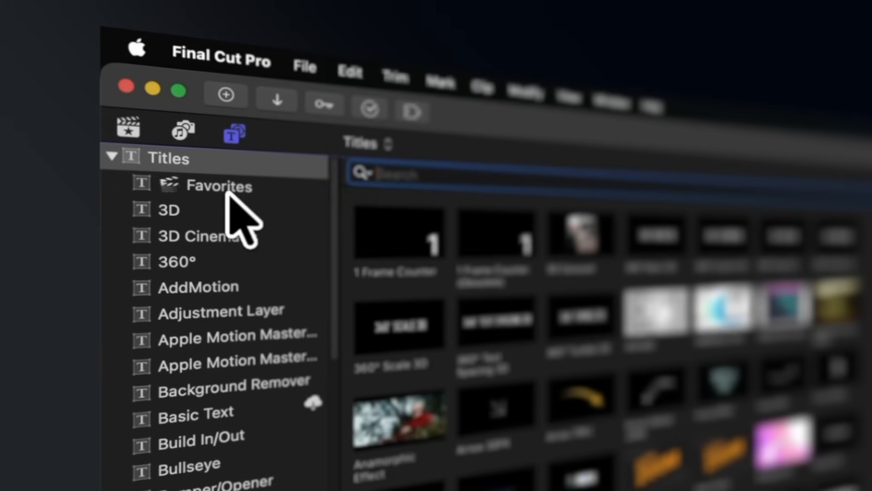
pyautogui.click(227, 191)
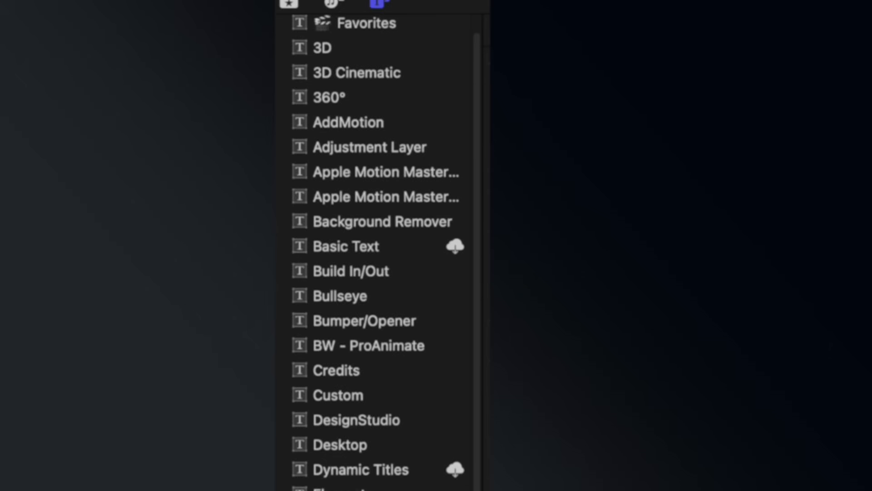
pyautogui.scroll(-4, 377, 245)
pyautogui.scroll(-6, 378, 246)
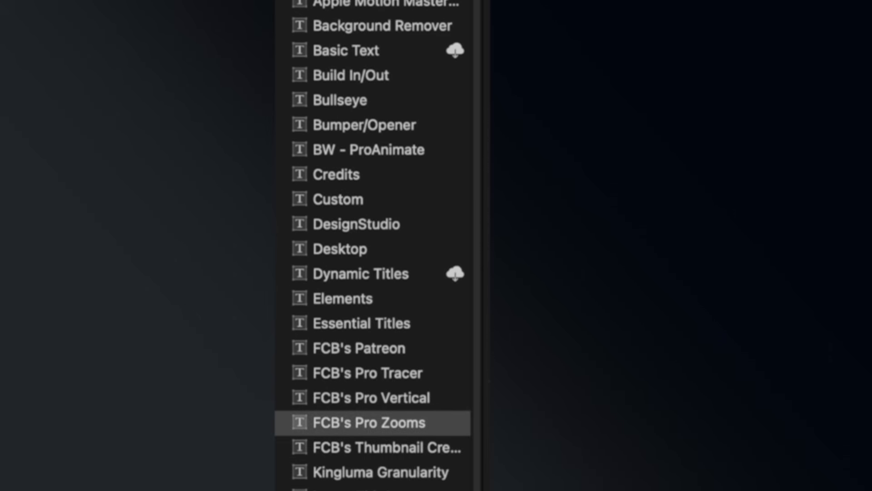